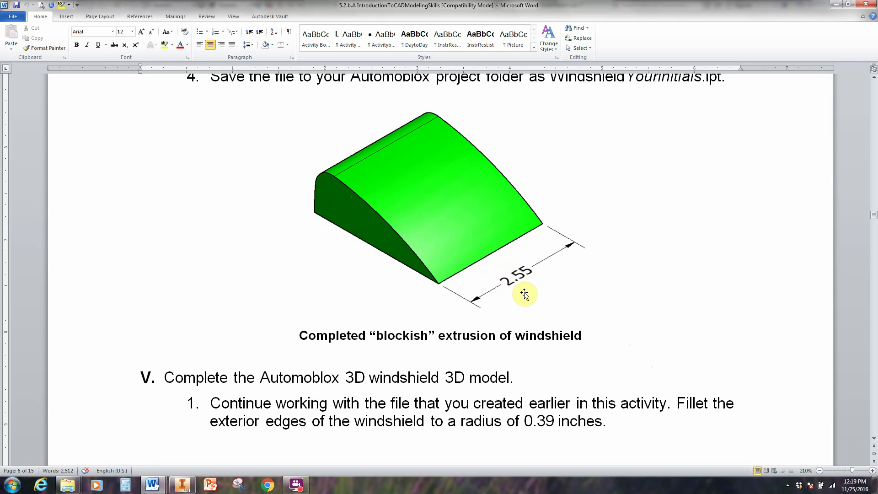
Scroll the Word document down to step 2's shell instructions and example screenshots.
scroll(524, 294, "down", 10)
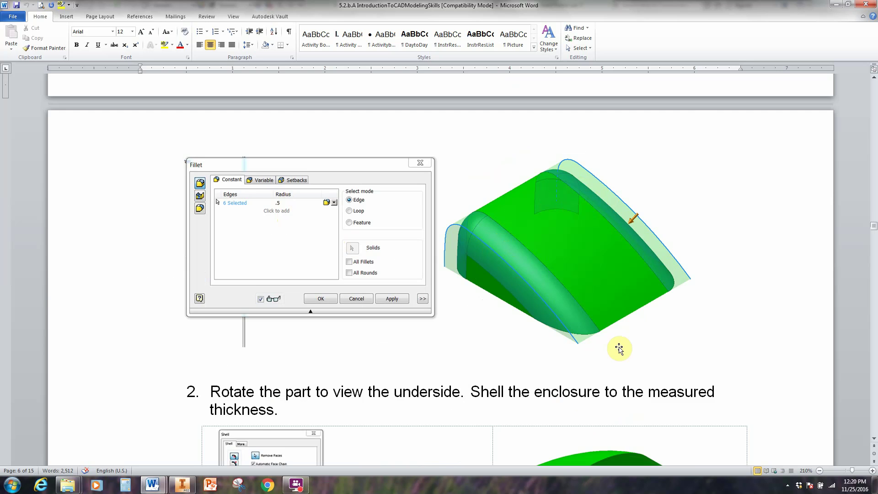
scroll(619, 348, "down", 5)
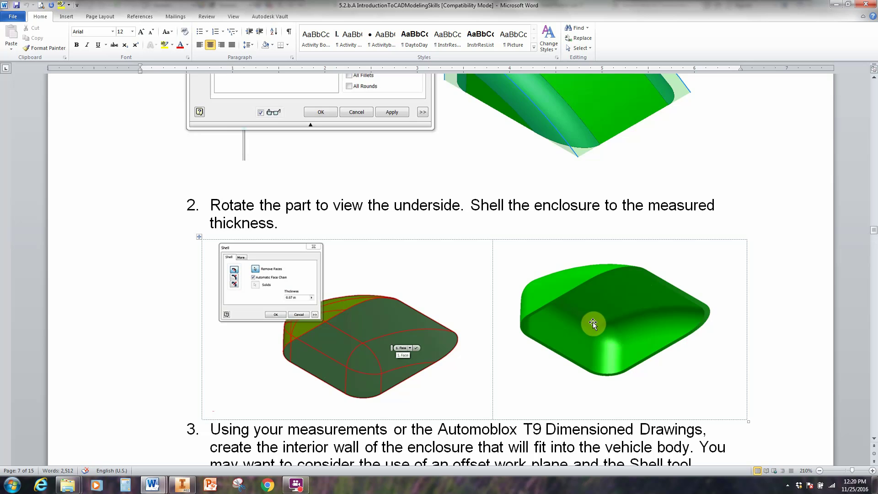
Look over step 3's enclosure picture, then scroll back up to Section V's 0.39-inch fillet instruction.
scroll(592, 322, "down", 2)
scroll(594, 322, "down", 2)
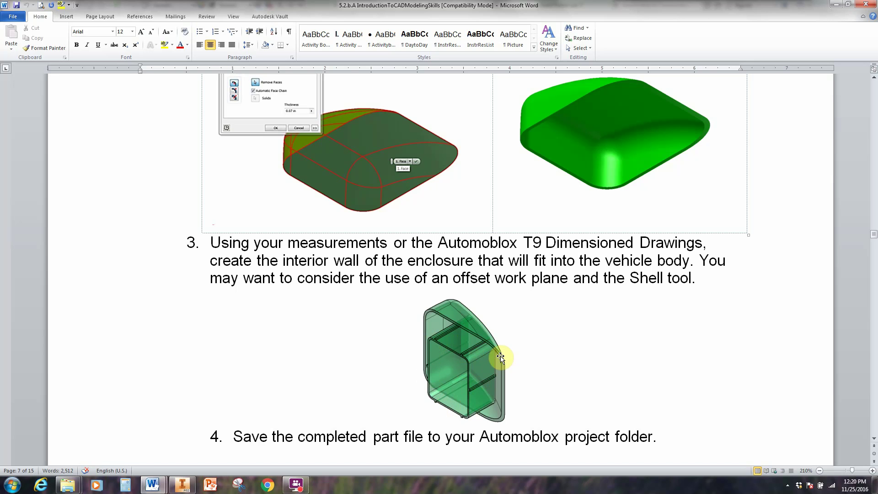
left_click(416, 356)
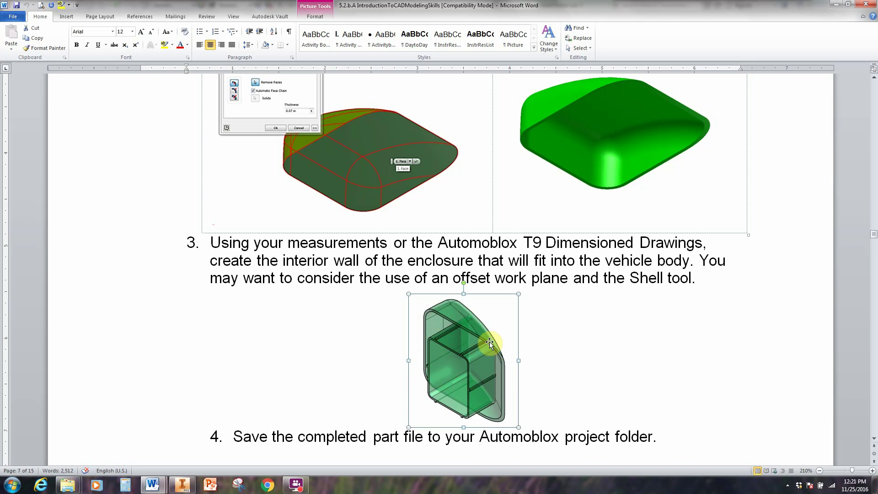
left_click(599, 298)
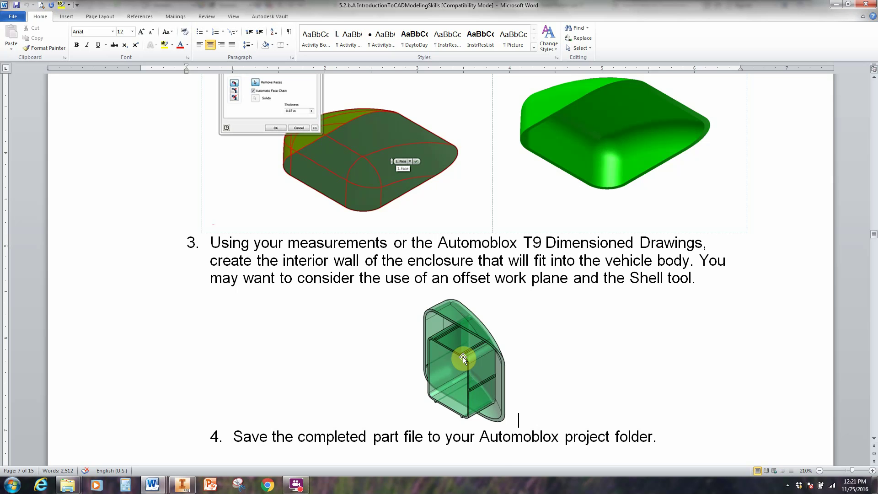
scroll(626, 349, "up", 15)
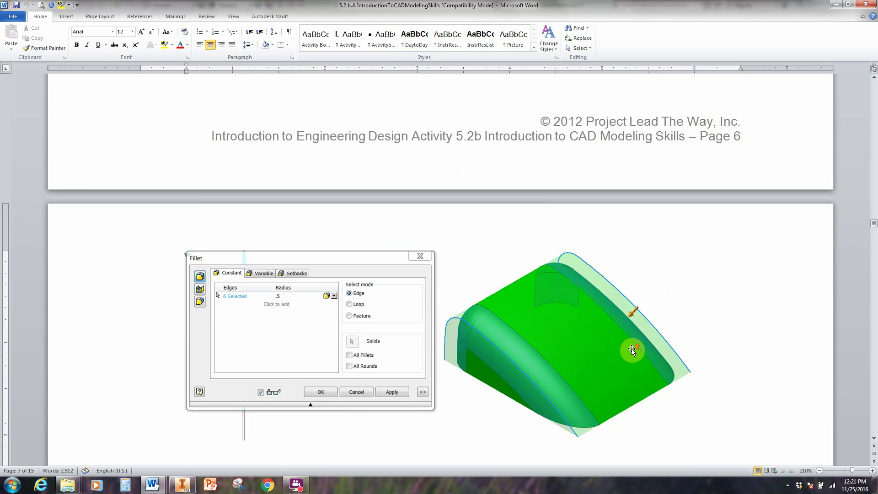
scroll(633, 349, "up", 5)
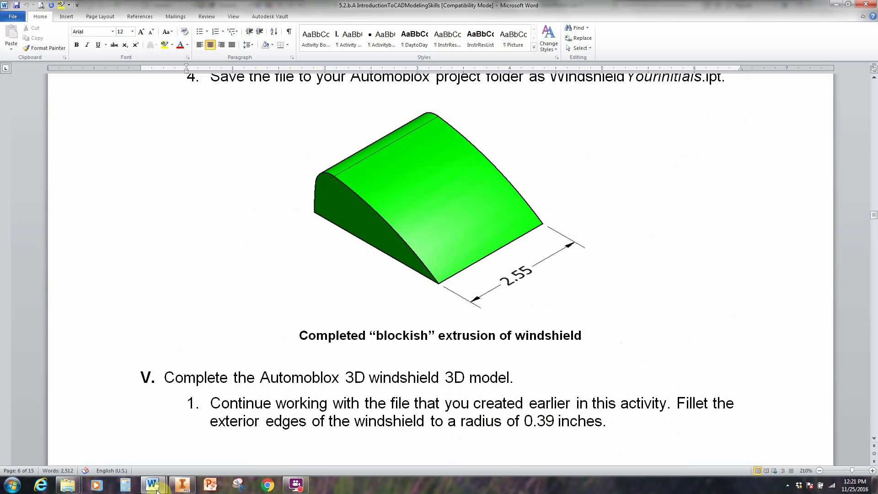
Switch to the Windshield part in Inventor.
left_click(183, 485)
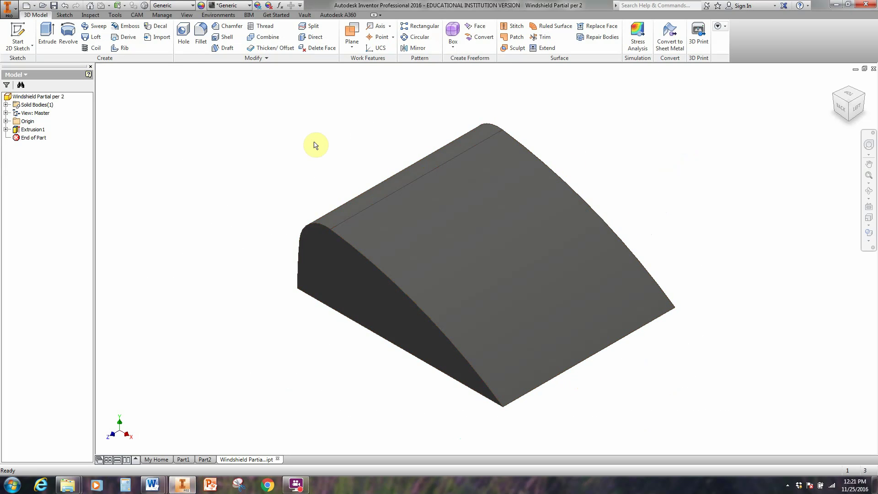
Start a 0.5 in fillet and select the windshield's front curved edge chain (3 edges).
left_click(199, 45)
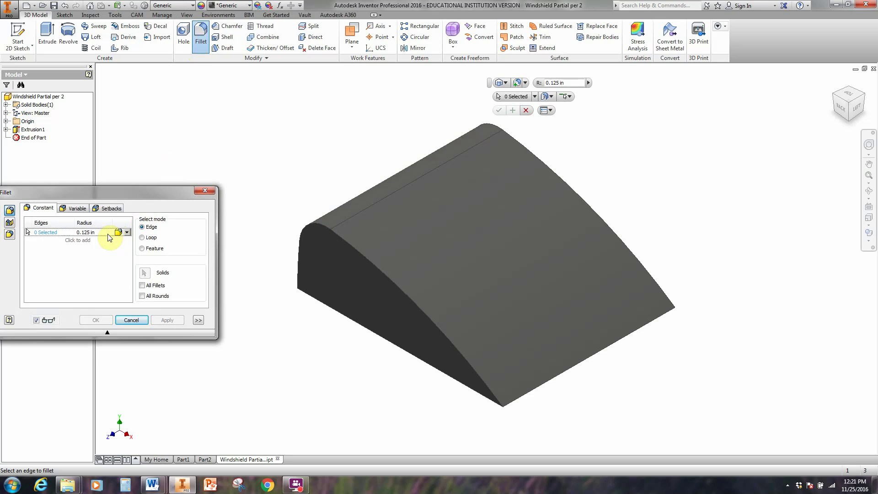
left_click(567, 82)
left_click_drag(567, 82, 543, 86)
type(".5")
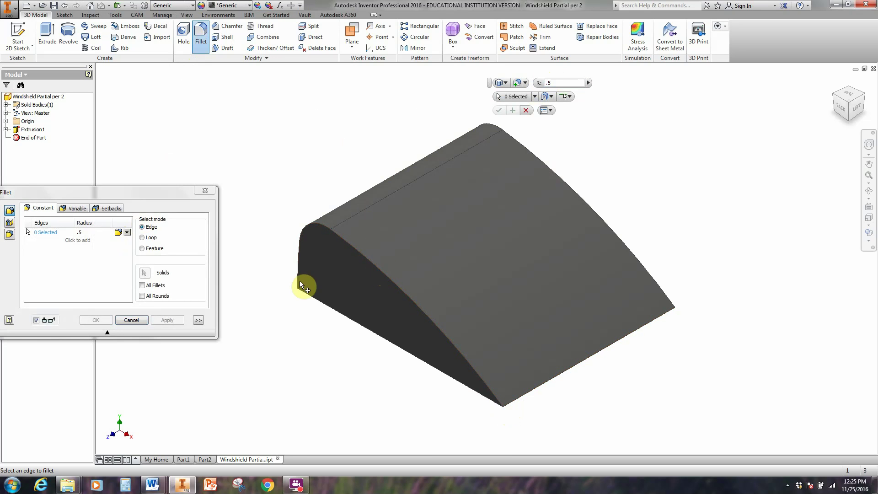
left_click(355, 249)
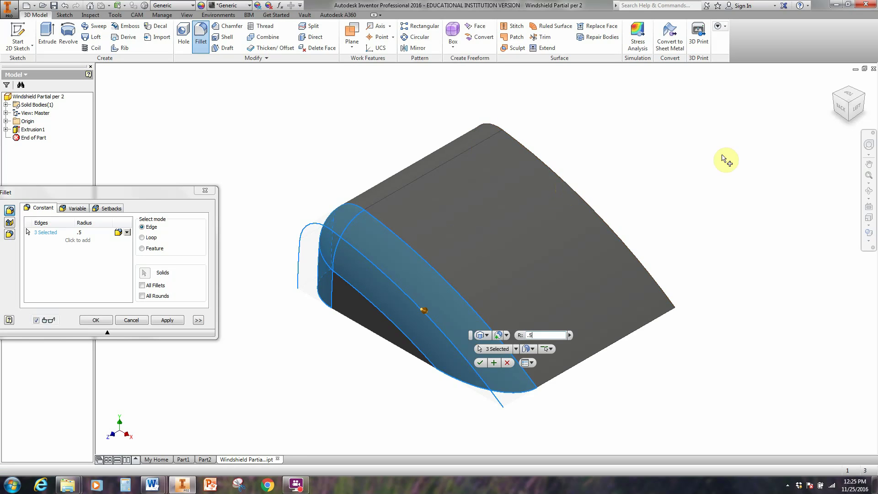
Add the back curved edges for six in total and create the 0.5 in Fillet2.
left_click(863, 96)
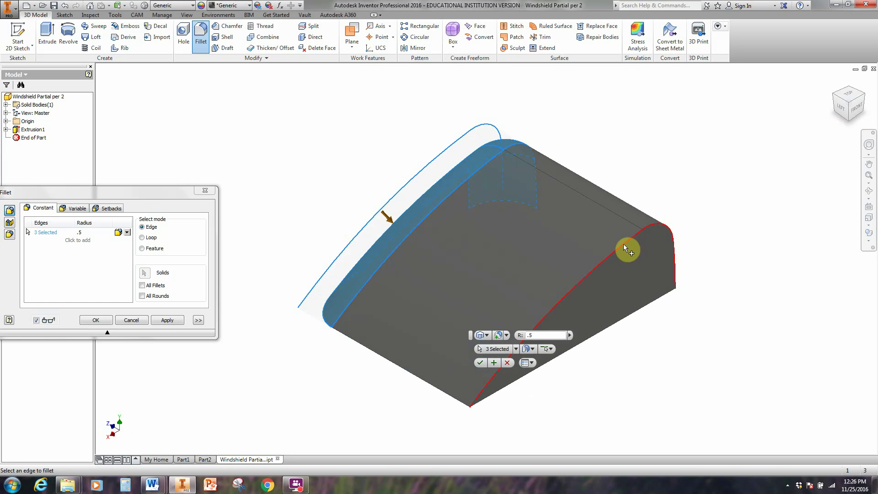
left_click(834, 93)
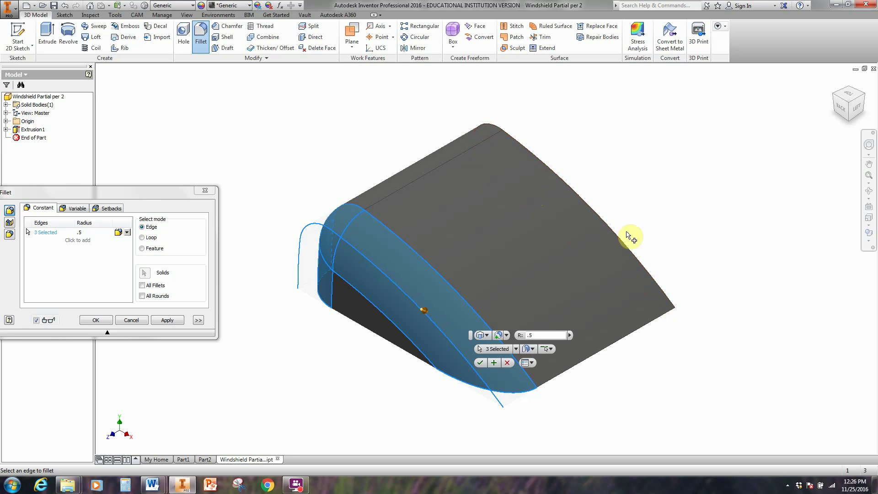
left_click(550, 172)
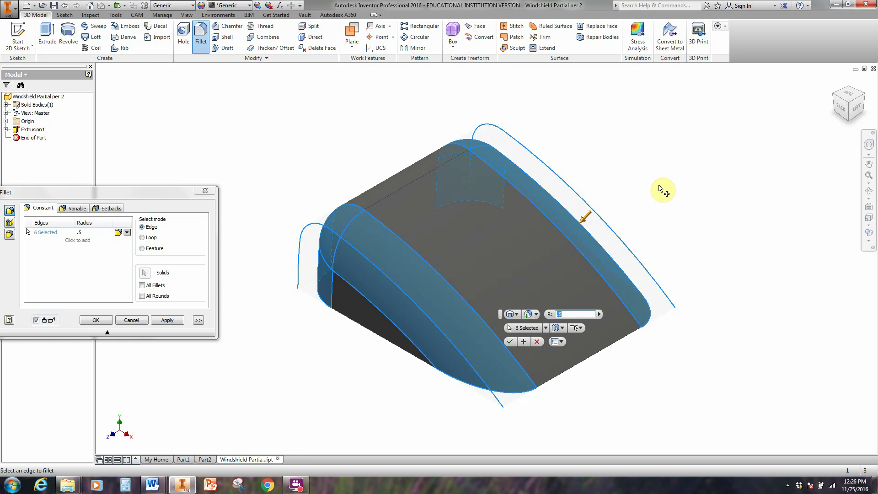
left_click(865, 98)
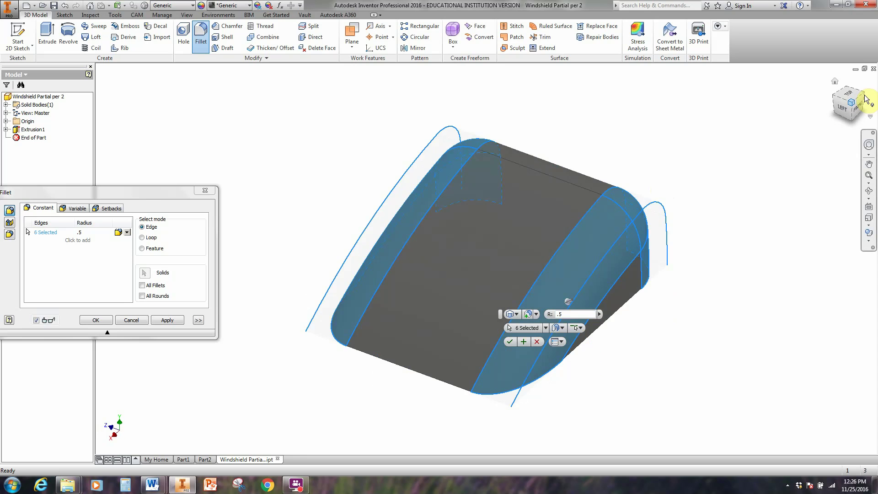
left_click(833, 99)
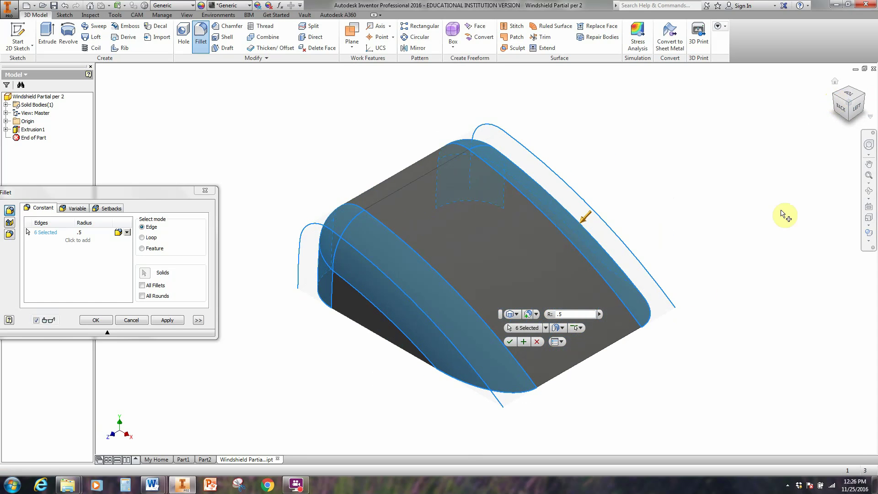
left_click(513, 343)
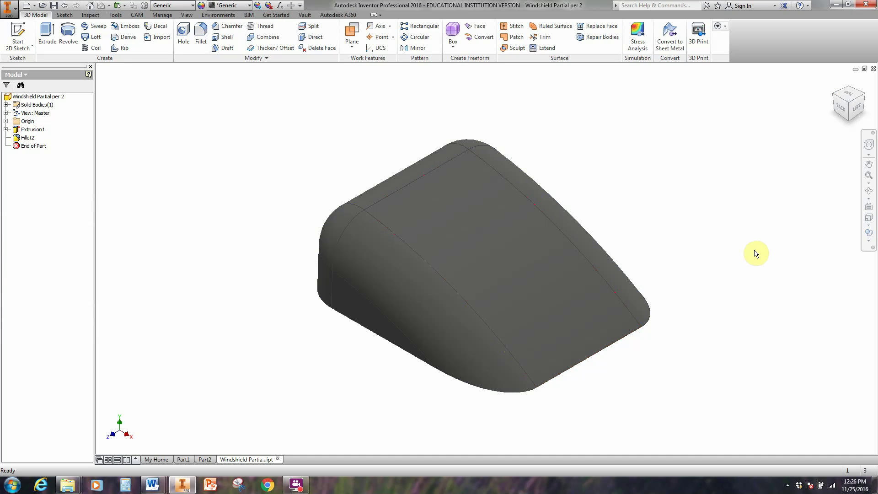
left_click(863, 95)
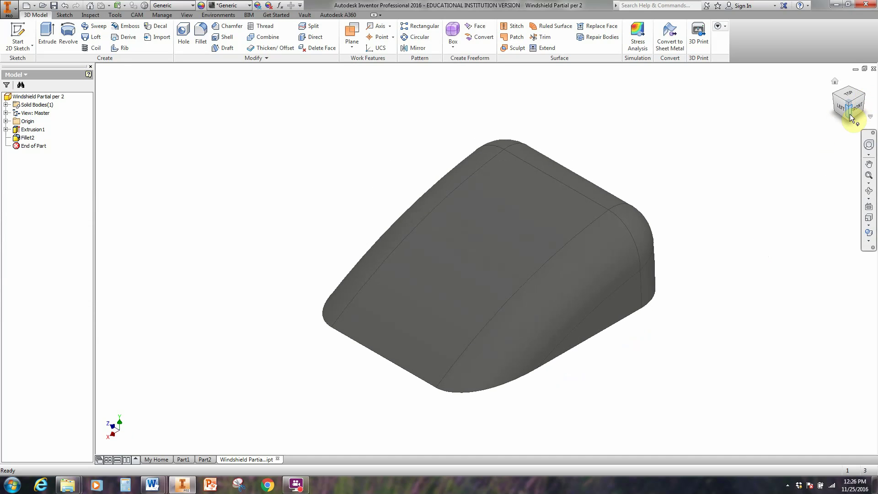
left_click(849, 120)
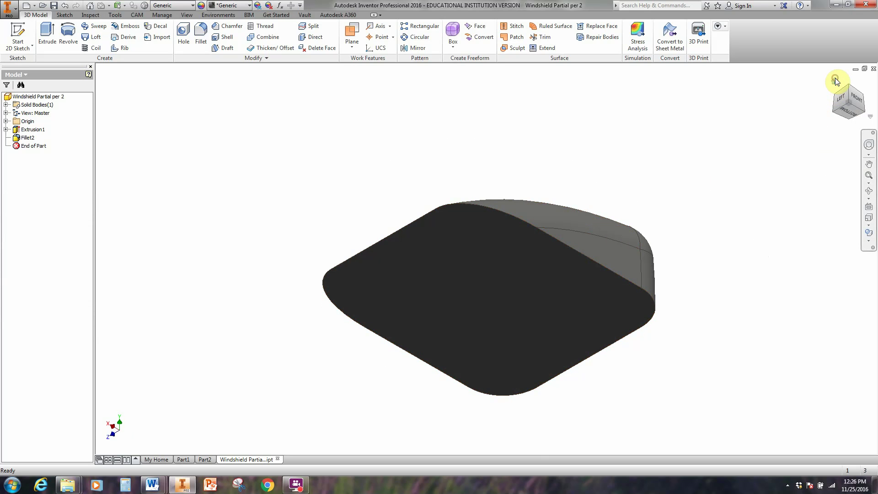
left_click(836, 81)
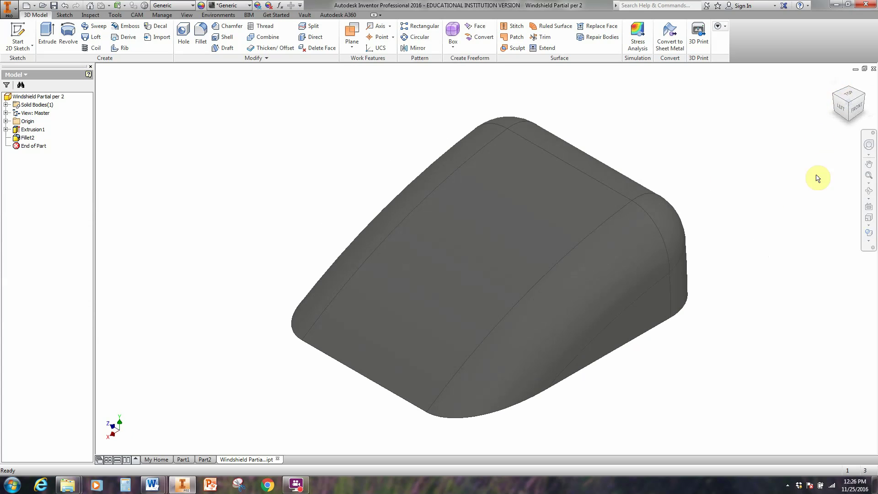
left_click(832, 95)
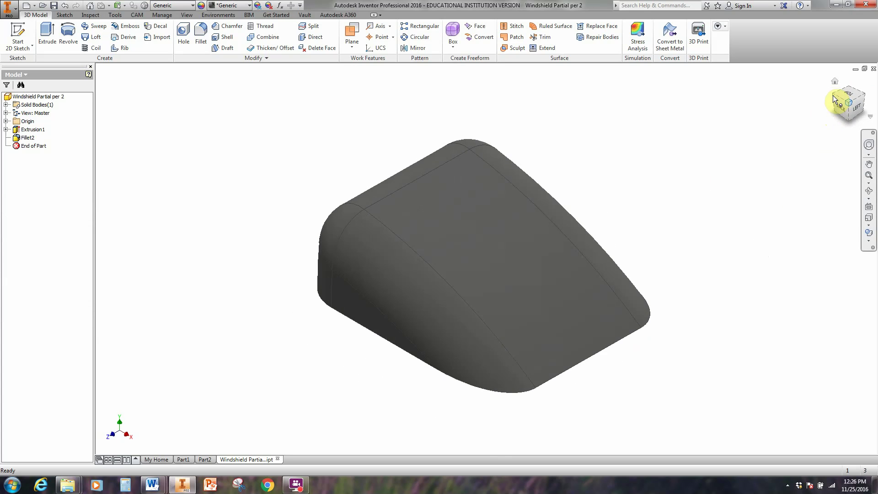
left_click(848, 121)
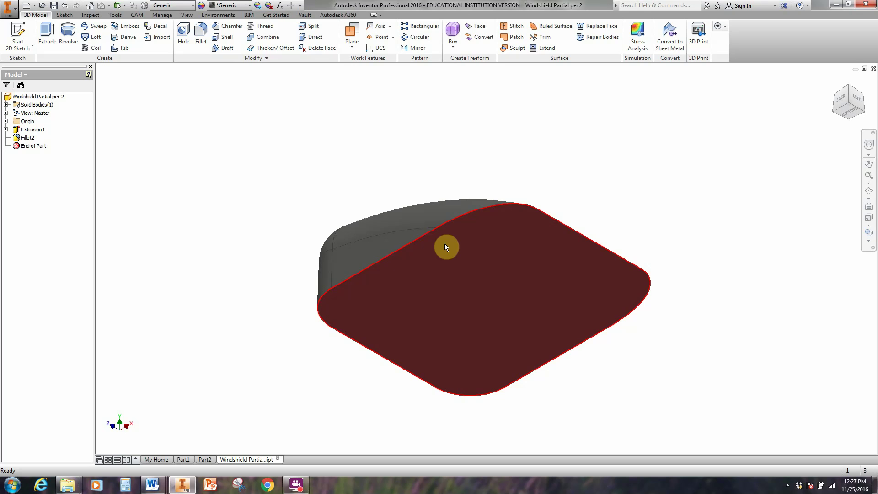
Start a shell with the flat bottom face removed, then bring up the windshield drawing in Word.
left_click(226, 39)
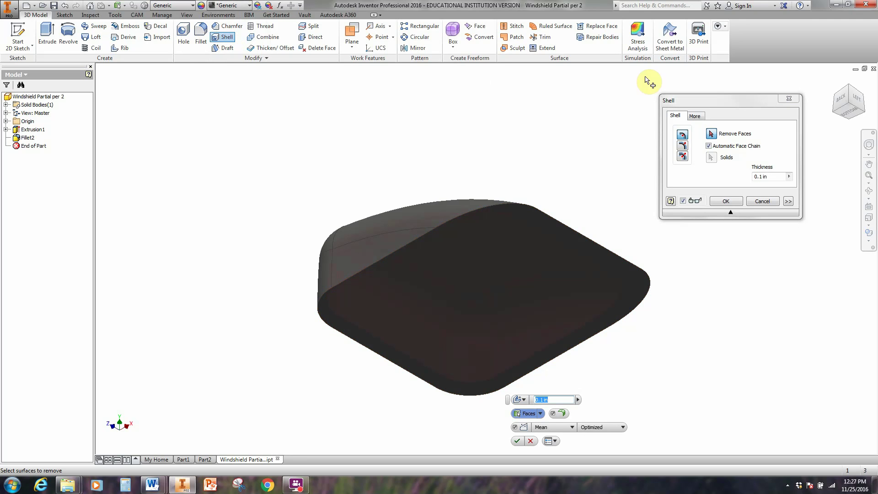
left_click_drag(762, 100, 739, 101)
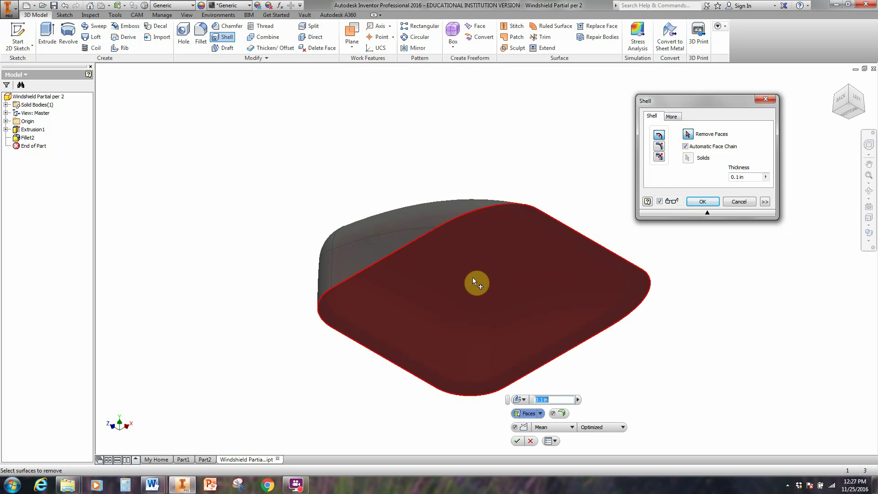
left_click(467, 293)
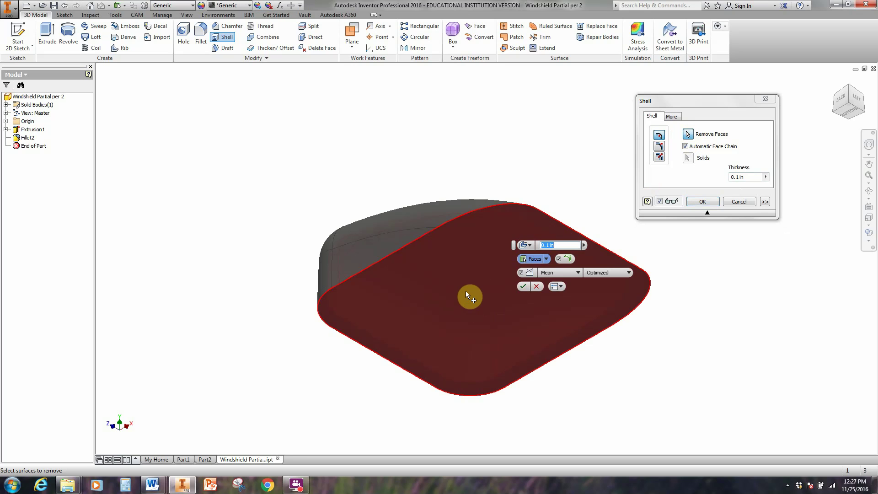
left_click(465, 291)
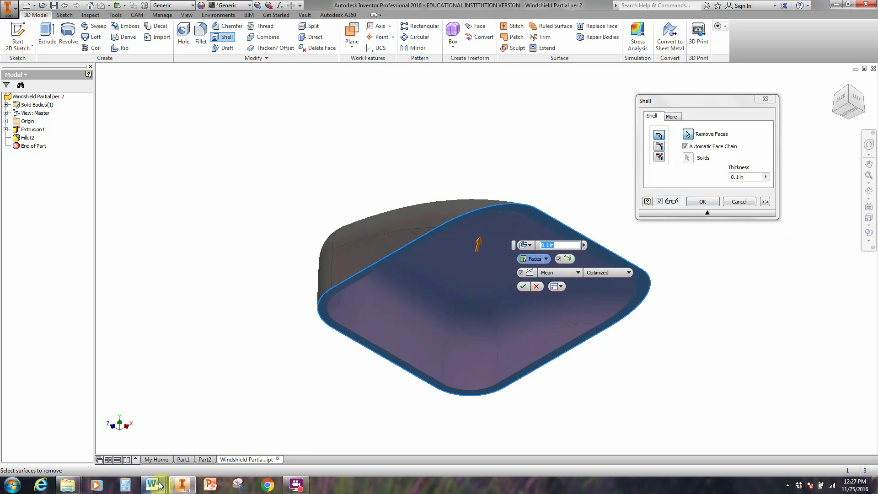
mouse_move(154, 482)
left_click(204, 438)
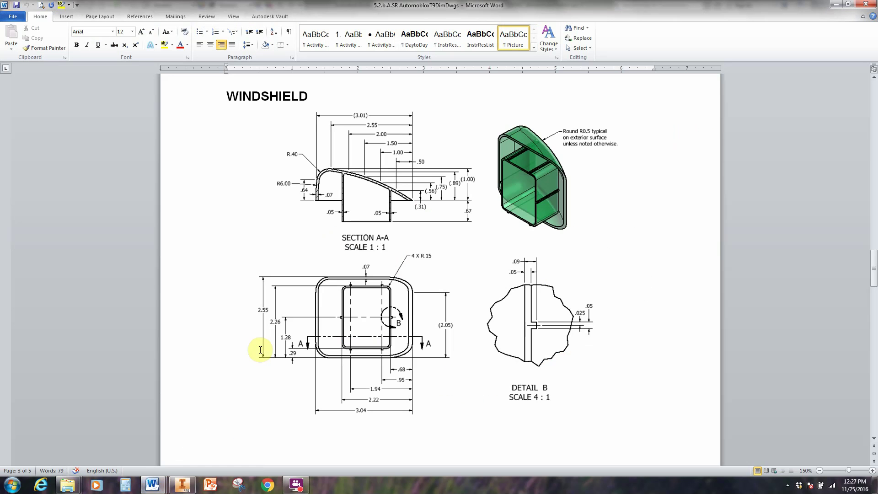
Zoom the windshield drawing to 230% to read the .07 wall thickness, then return to Inventor.
left_click(395, 223)
scroll(396, 221, "up", 8, "ctrl")
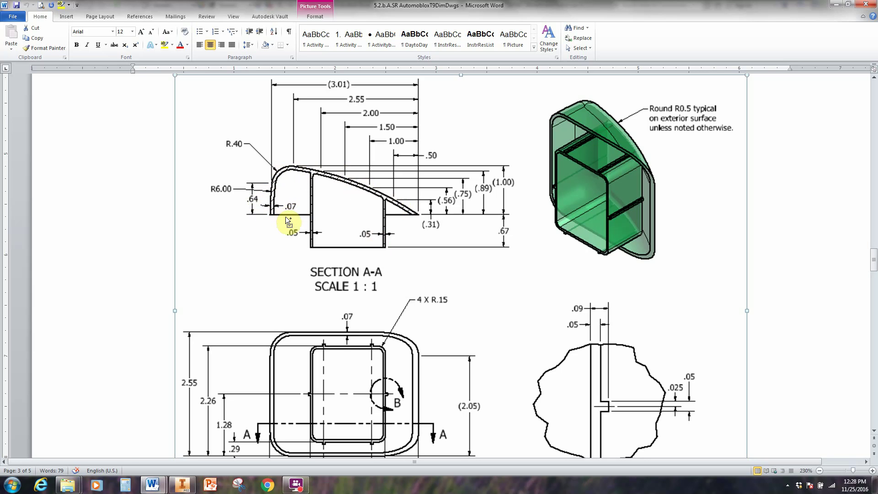
key("alt+Tab")
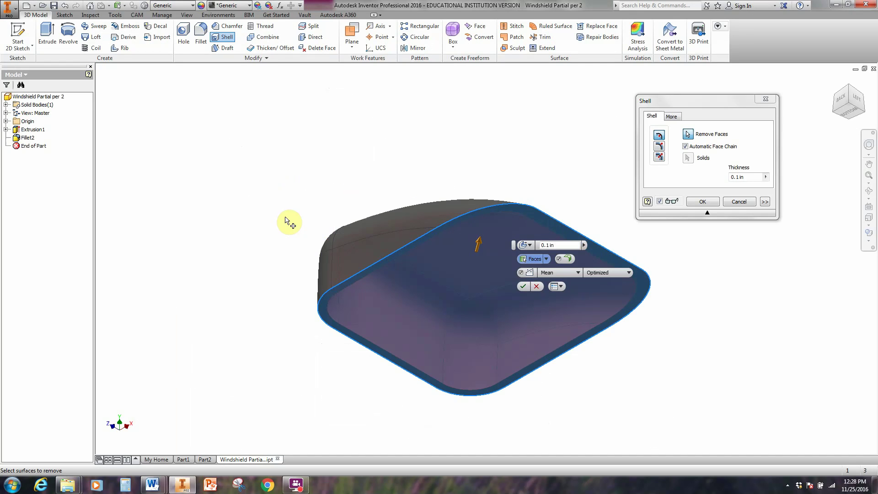
Set the shell wall thickness to .07 in.
left_click(553, 245)
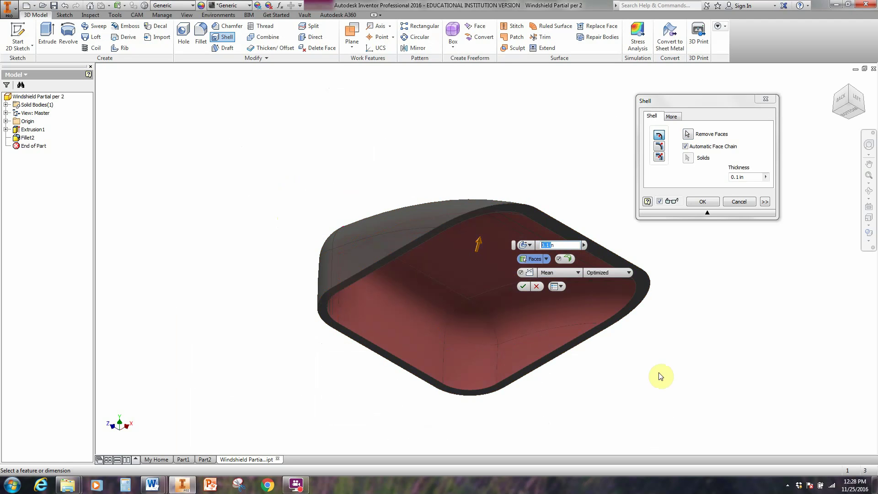
type(".07n")
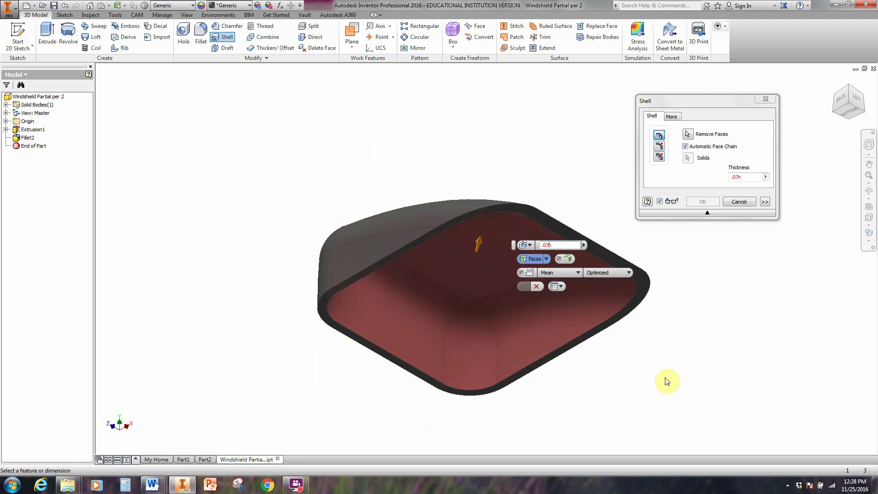
type("7")
key("Delete")
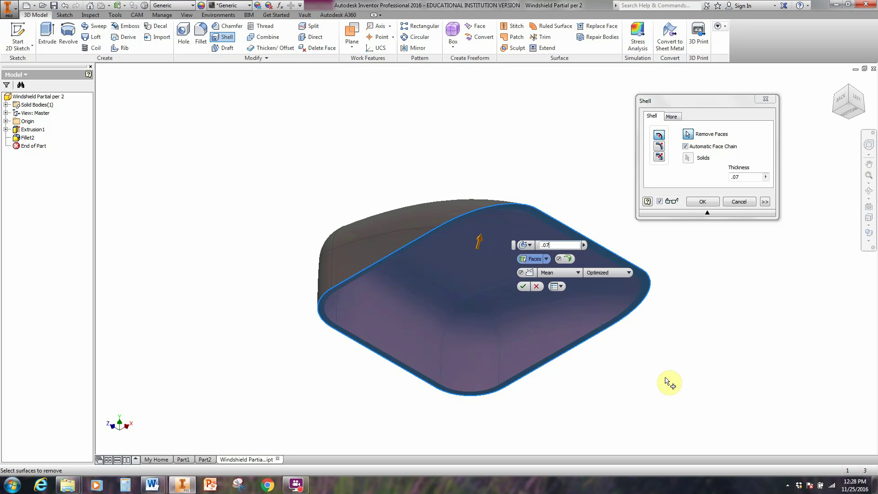
Finish Shell3, inspect the hollow underside from below, then switch to the Top/Back/Left view.
key("Return")
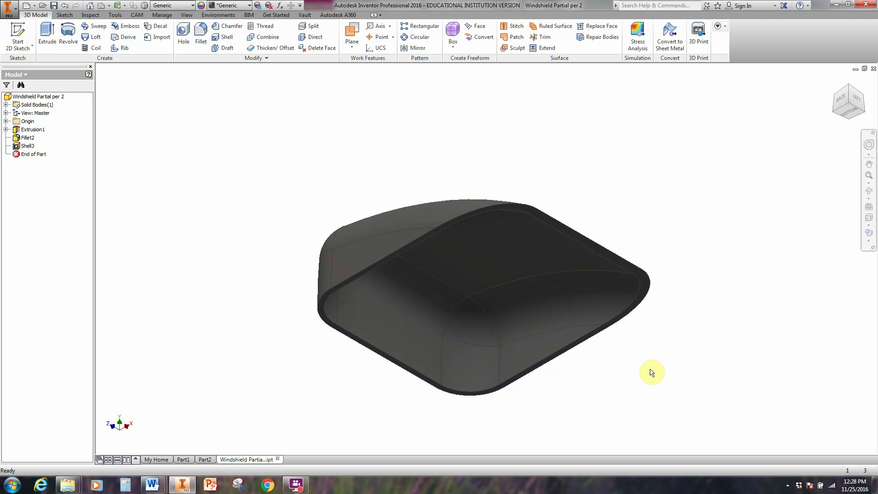
left_click(866, 117)
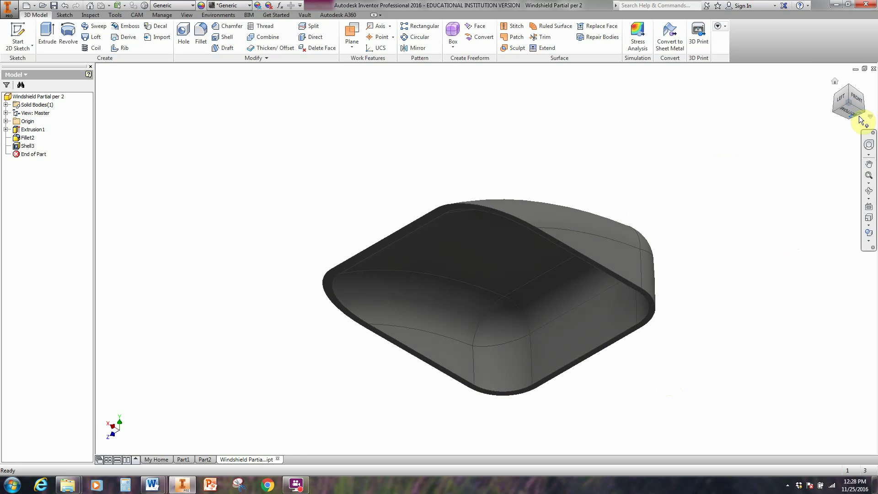
left_click(866, 117)
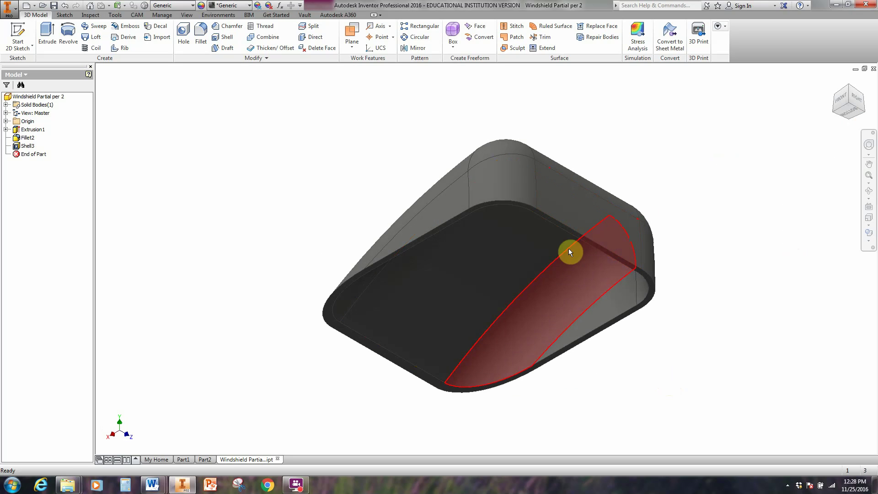
left_click(834, 82)
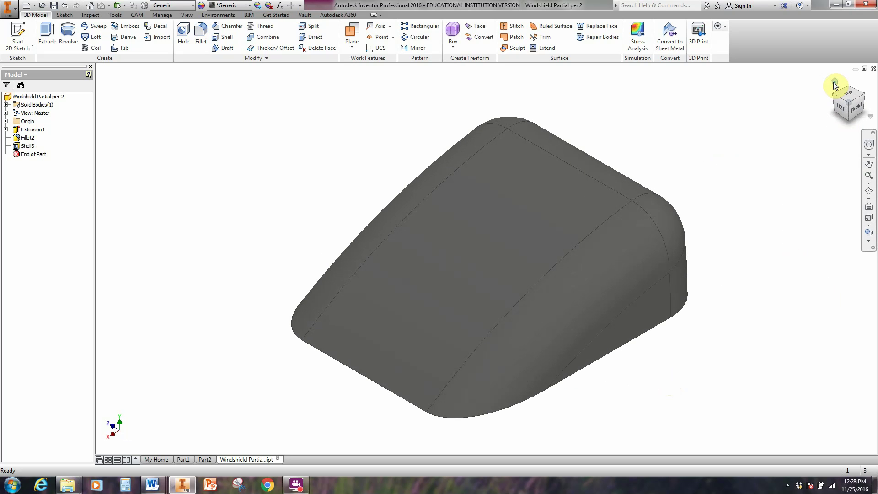
left_click(835, 92)
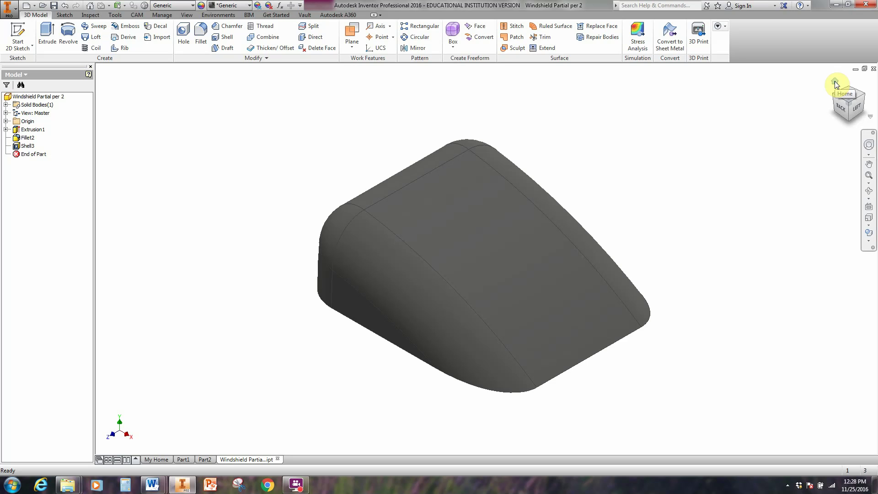
Save the Top/Back/Left isometric as the Home view with Fit to View, then jump to it.
right_click(835, 83)
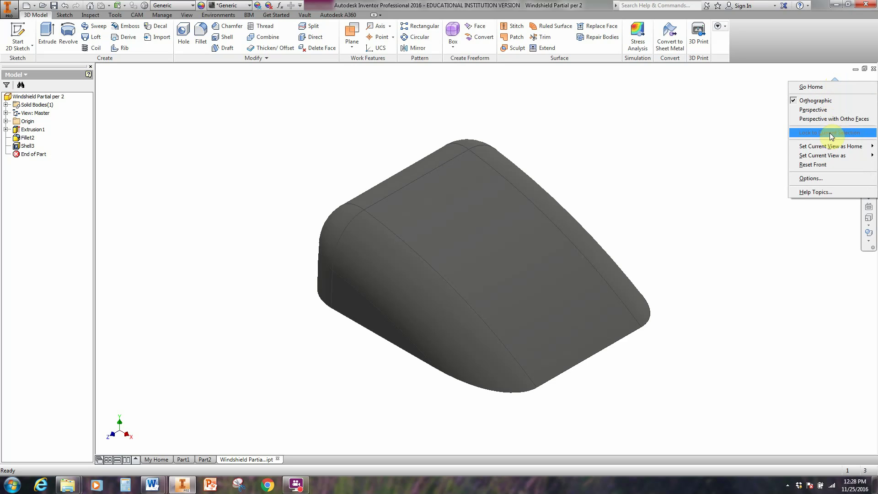
mouse_move(827, 147)
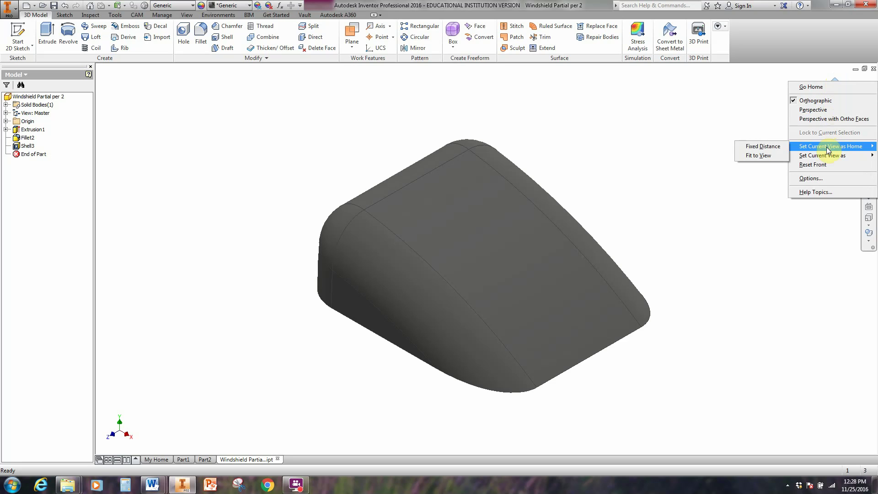
left_click(763, 156)
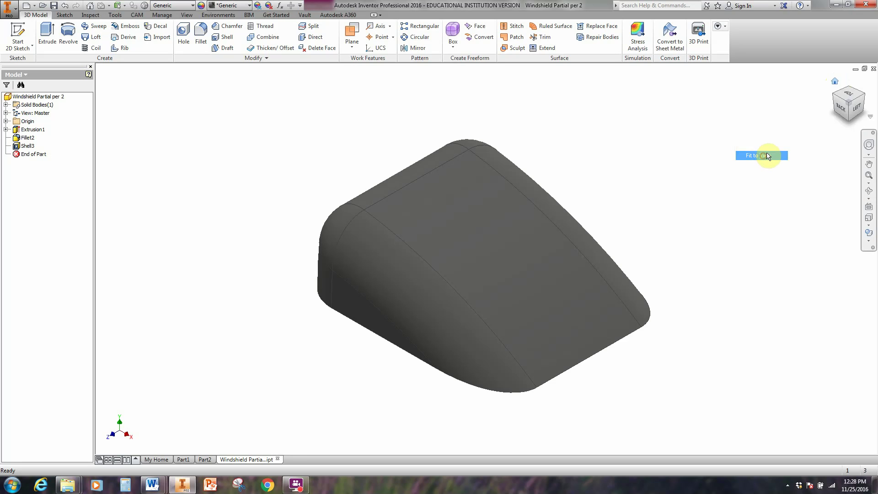
left_click(834, 84)
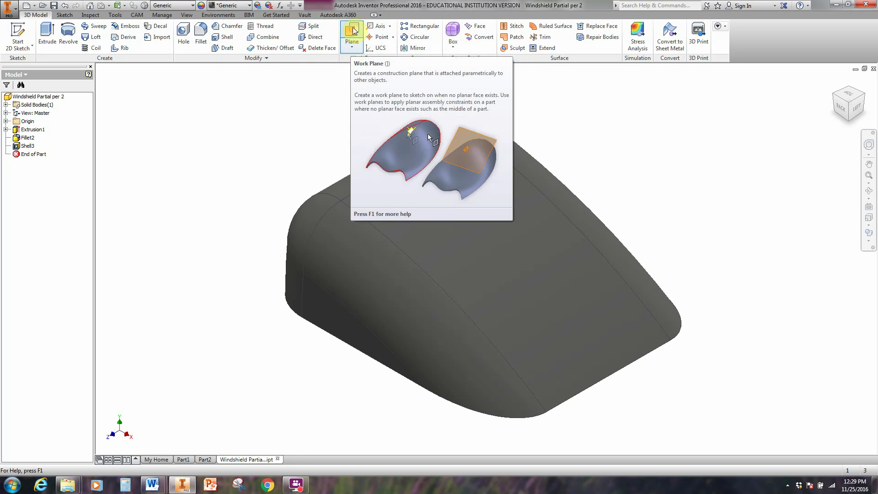
left_click(351, 50)
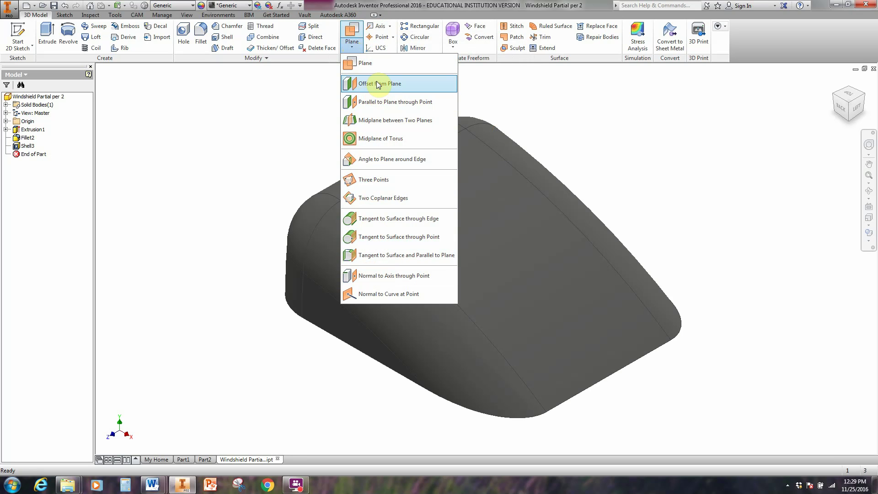
left_click(640, 108)
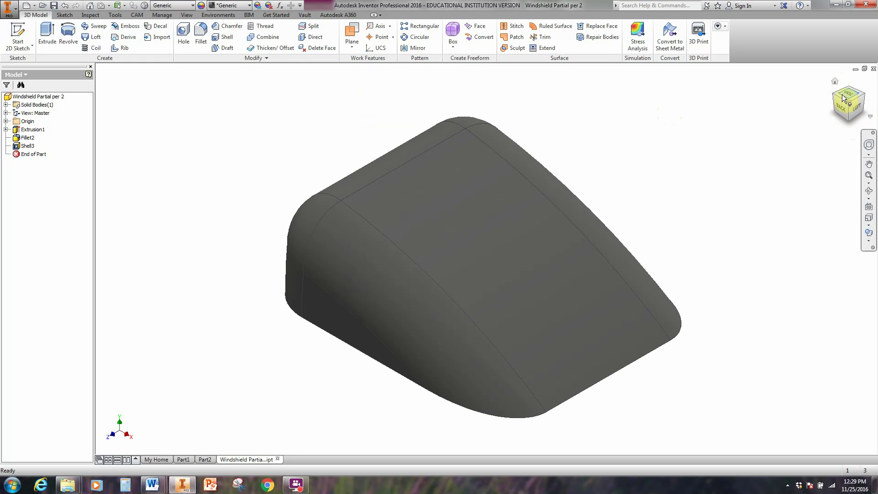
left_click(849, 120)
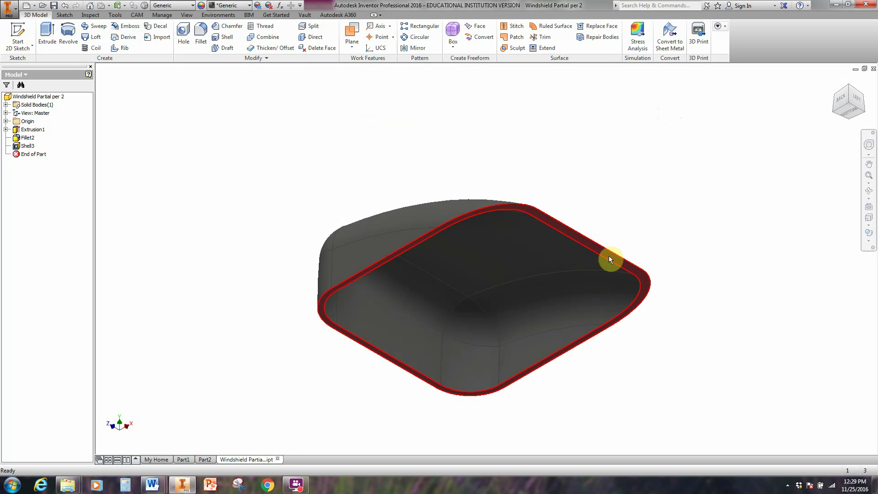
mouse_move(608, 257)
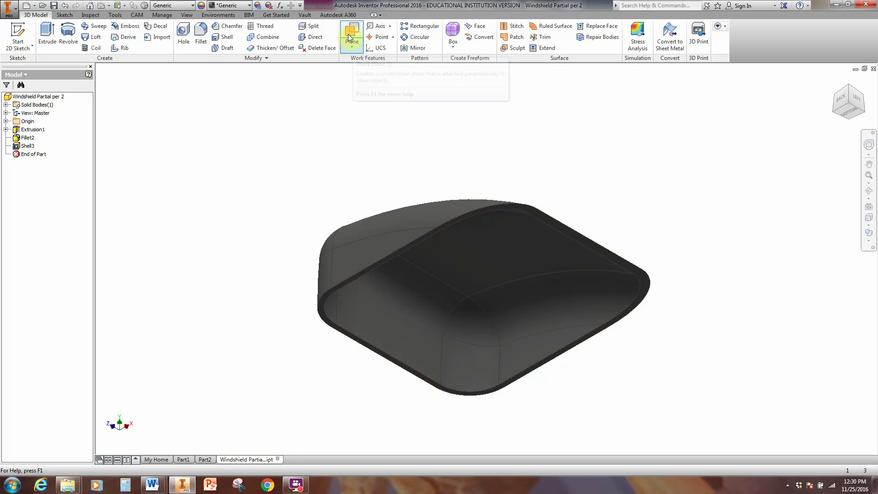
Start an Offset from Plane work plane on the shelled windshield's hollow bottom rim face.
left_click(356, 53)
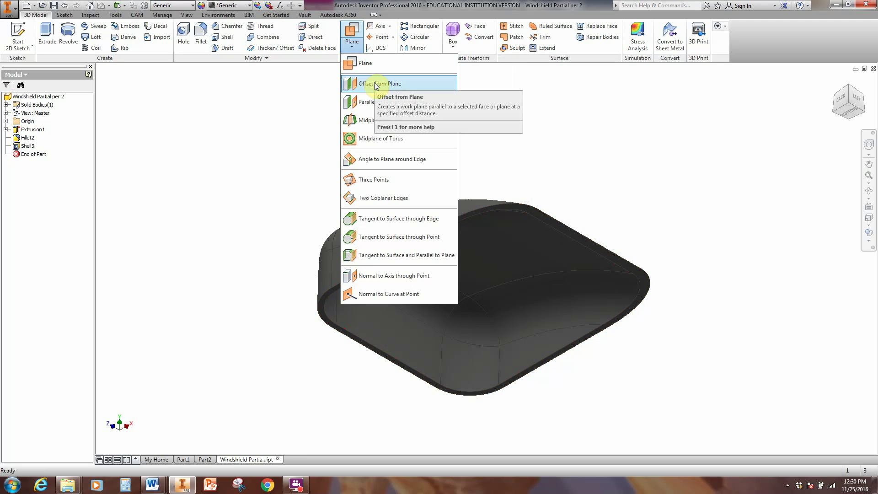
left_click(375, 85)
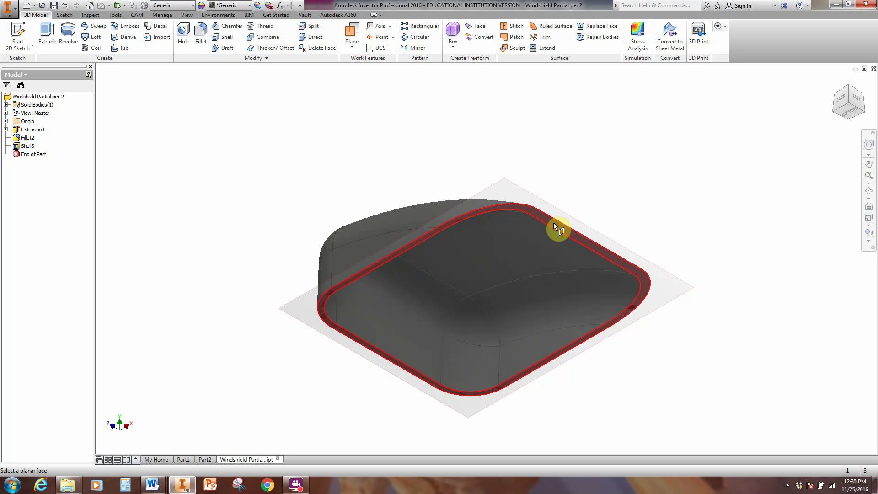
left_click(553, 223)
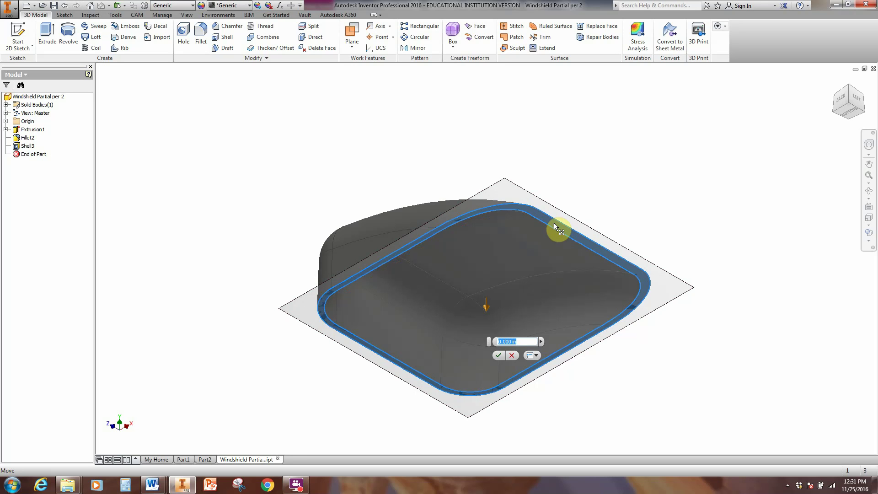
Create Work Plane2 offset 0.67 in below the windshield's bottom rim face.
left_click_drag(553, 224, 538, 297)
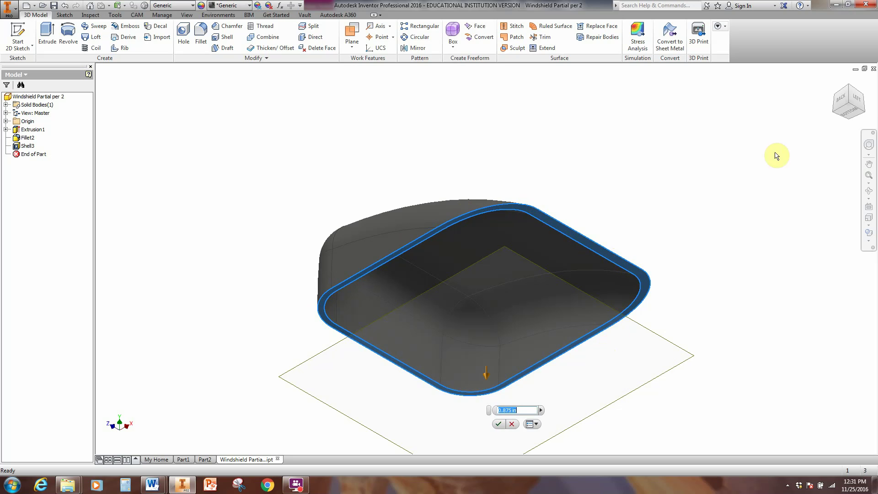
left_click(850, 90)
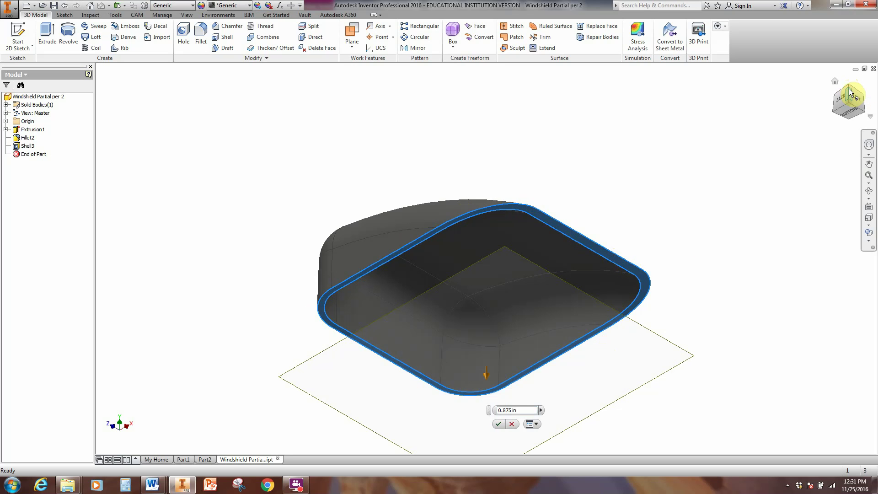
left_click(849, 87)
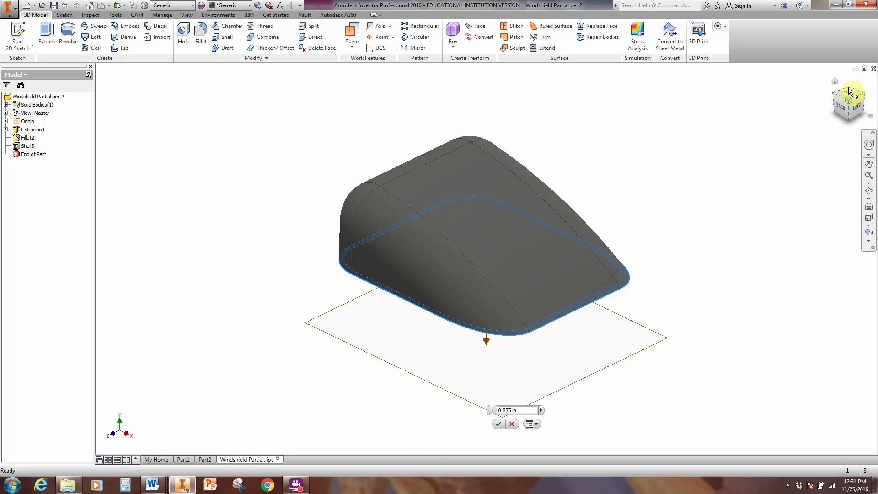
left_click(847, 120)
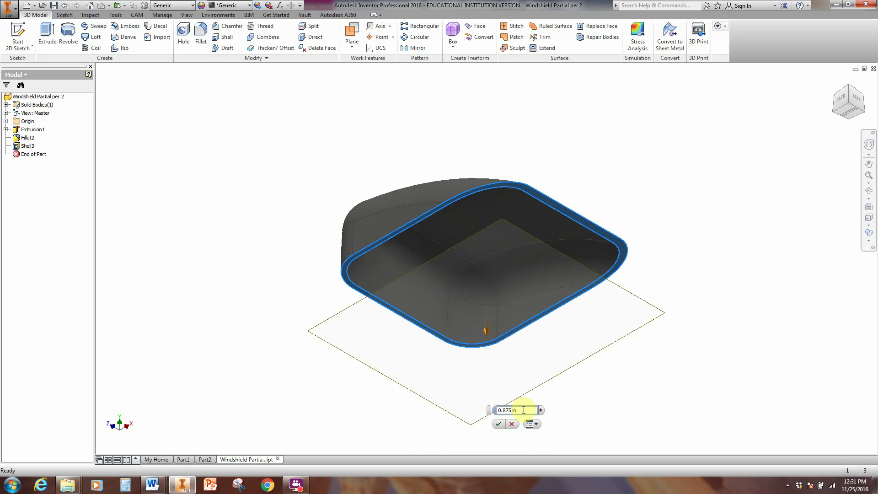
left_click(503, 410)
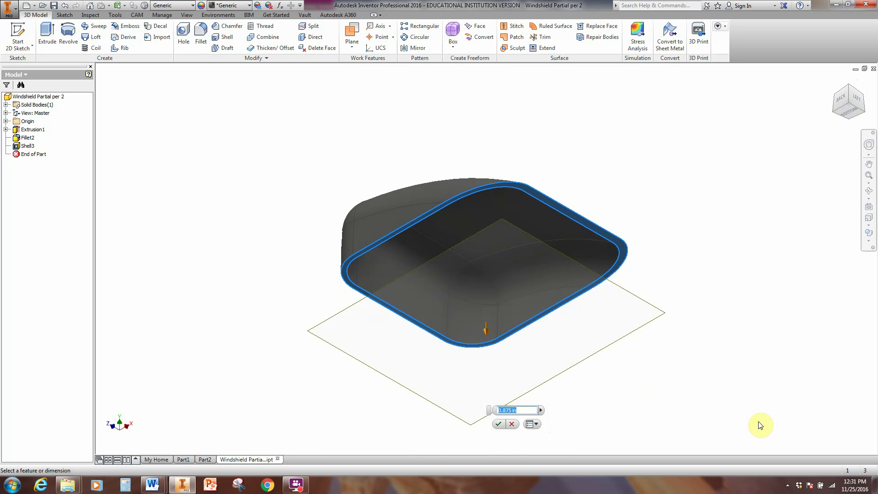
type(".67")
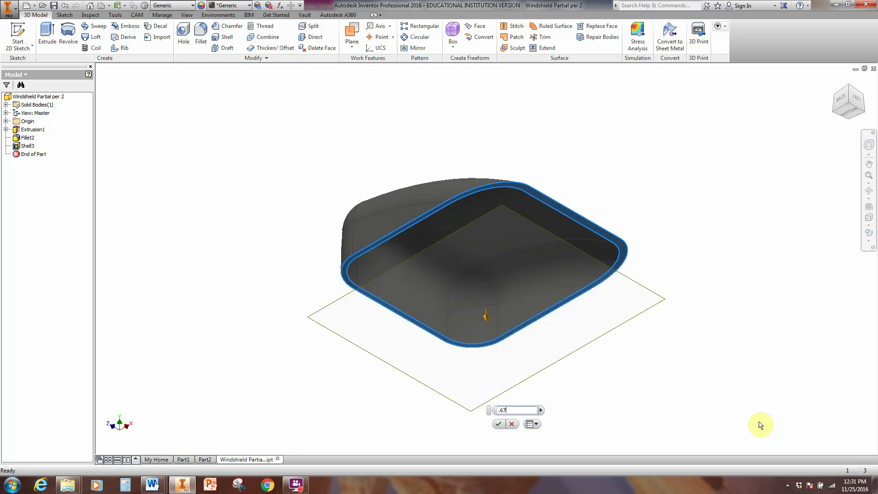
key("Return")
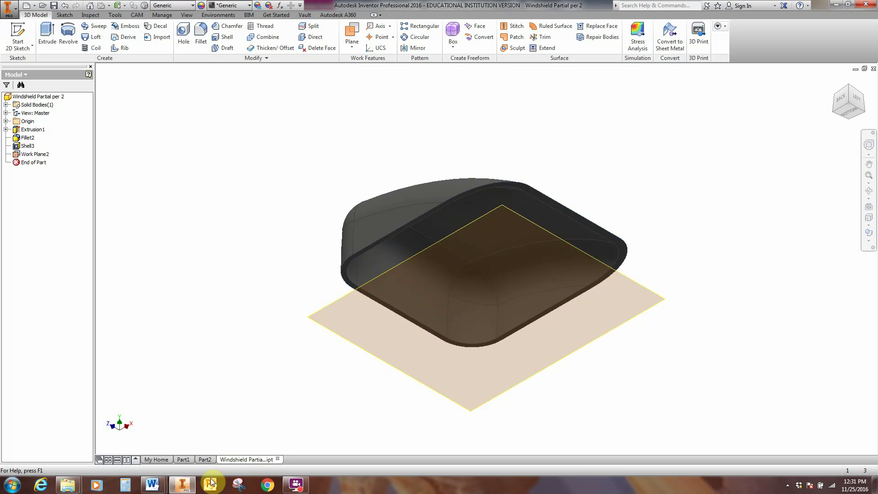
Bring the AutomobloxT9DimDwgs drawing forward to see Section A-A's .67 depth dimension.
mouse_move(153, 484)
left_click(221, 432)
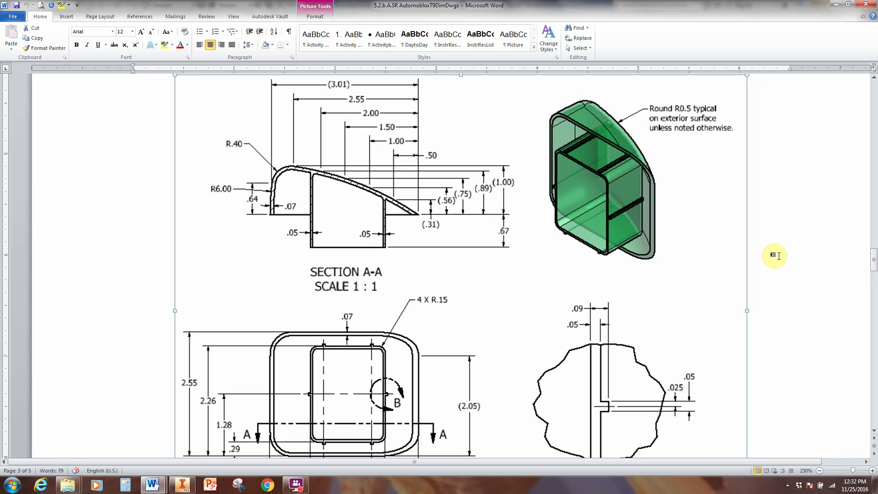
Return to Inventor and view the windshield with Work Plane2 from above, then below.
key("alt+Tab")
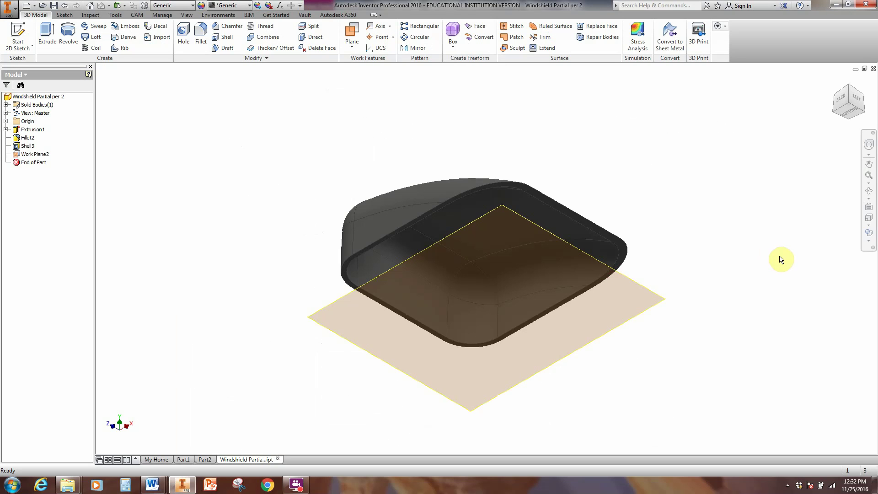
left_click(849, 86)
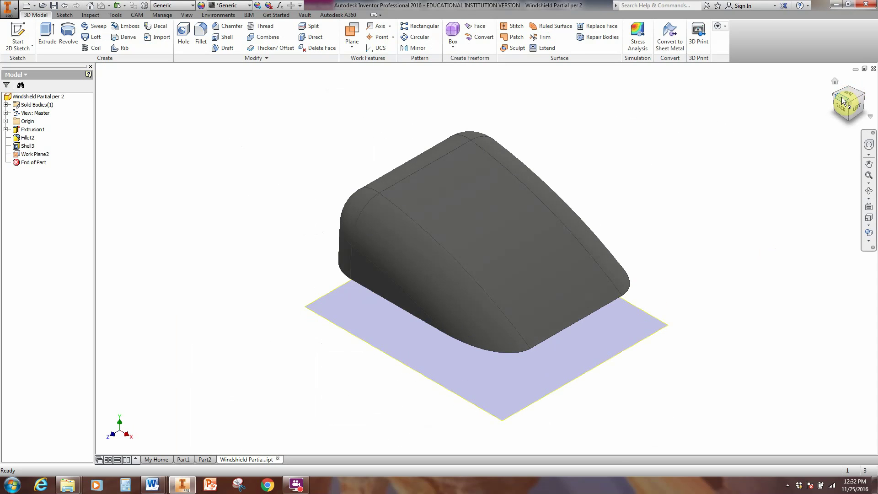
left_click(847, 122)
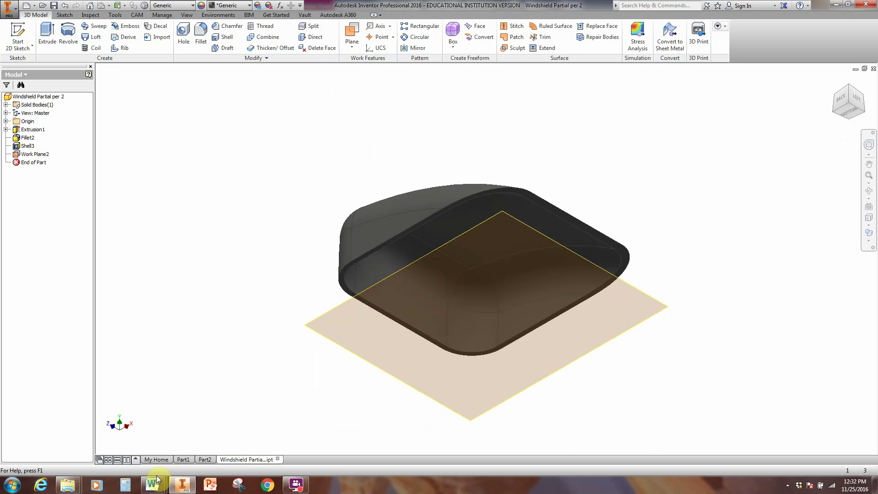
Bring up the activity instructions document and scroll down to step 3.
mouse_move(152, 484)
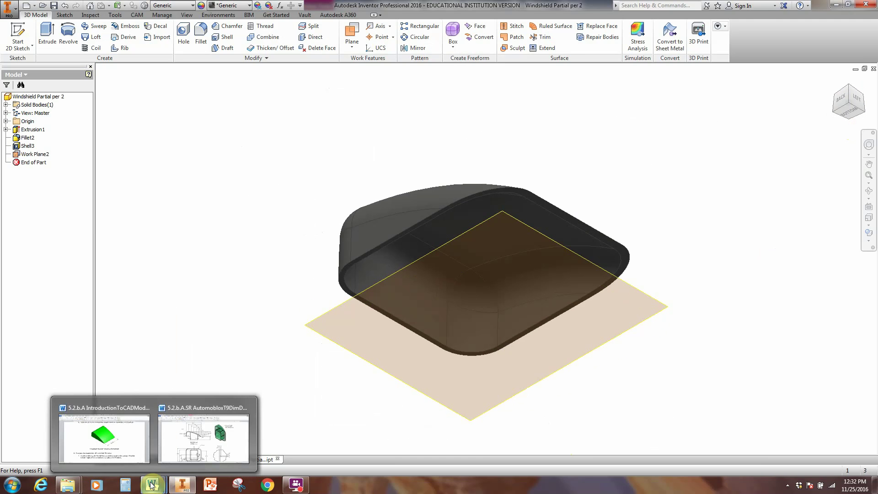
left_click(120, 454)
scroll(259, 302, "down", 5)
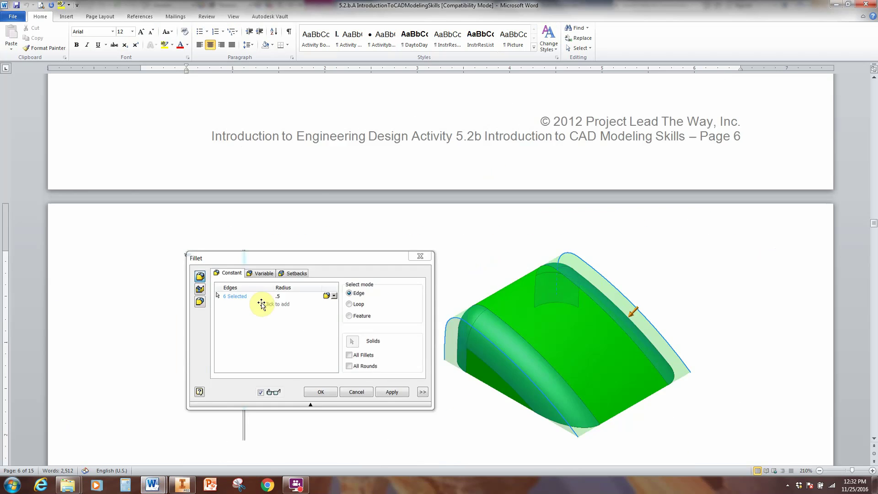
scroll(261, 305, "down", 8)
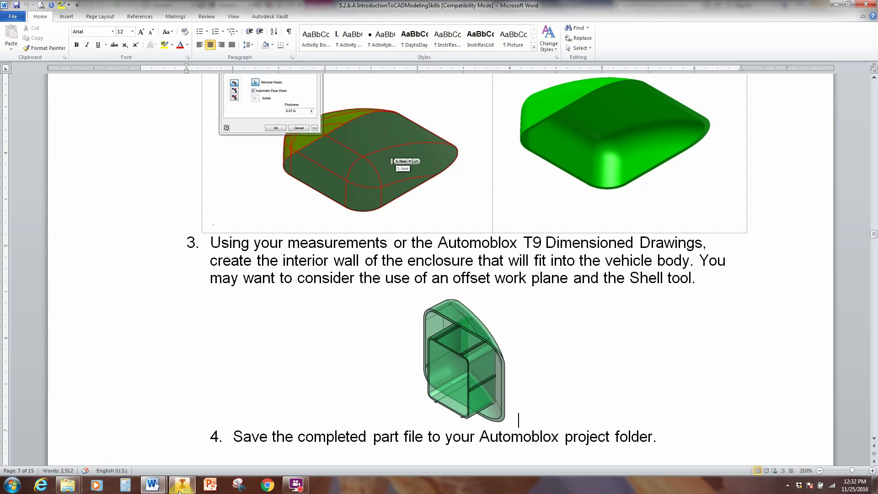
Switch to the AutomobloxT9DimDwgs drawing and scroll to the plan dimensions and Detail B.
mouse_move(156, 485)
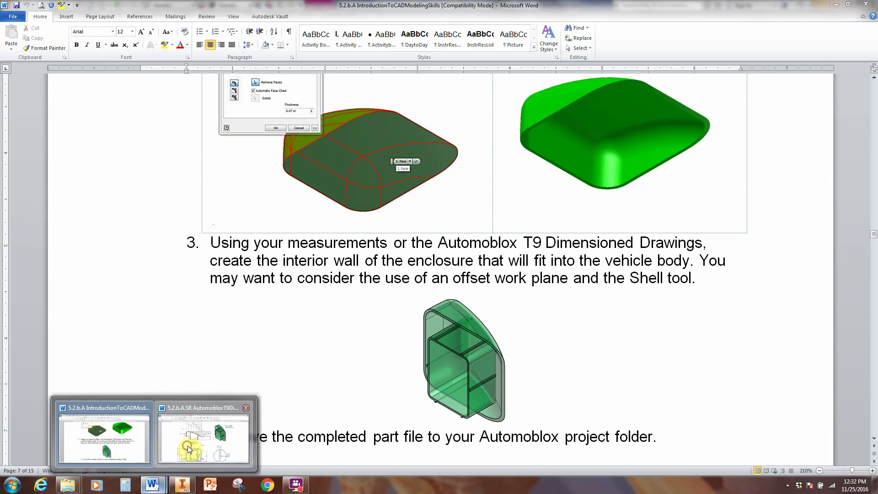
left_click(187, 445)
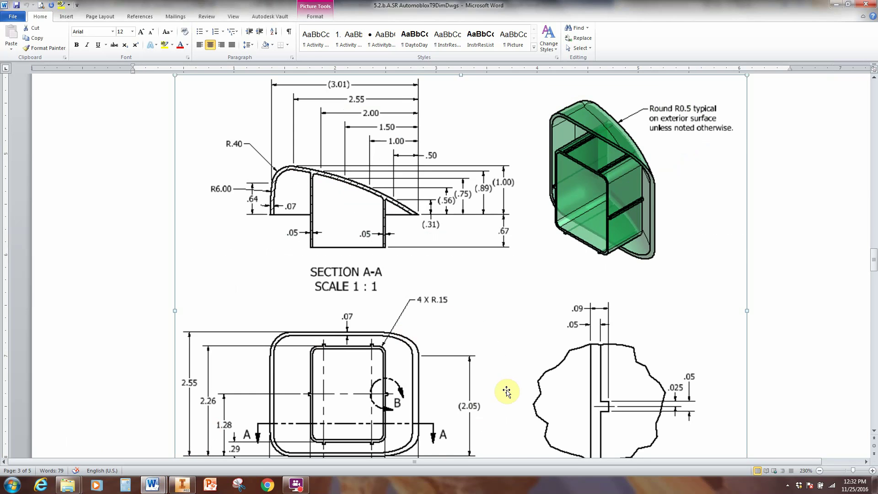
scroll(506, 391, "down", 2)
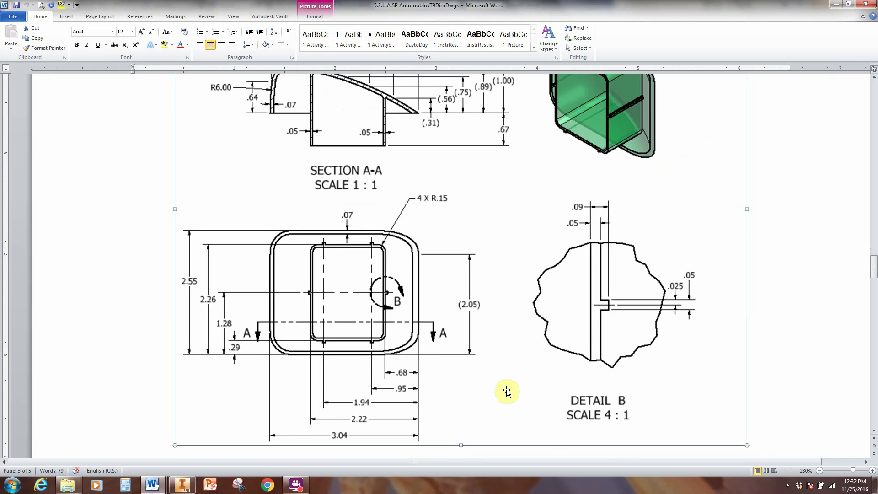